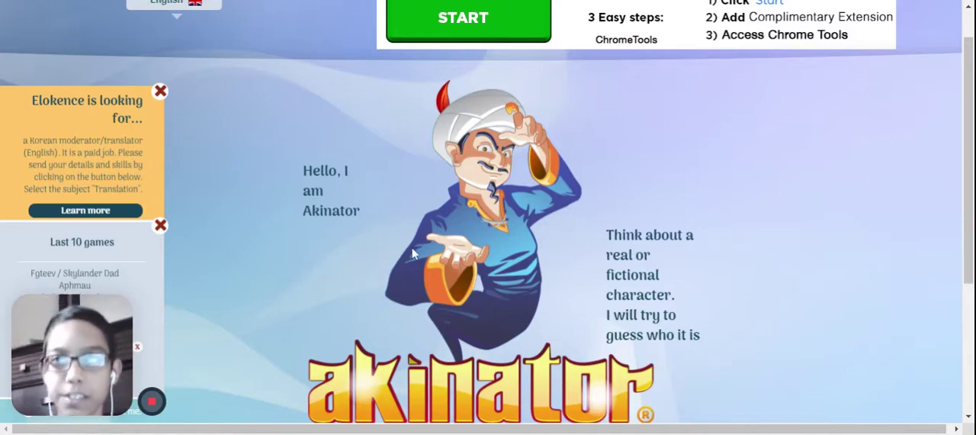
scroll(411, 252, "down", 2)
scroll(411, 252, "down", 2)
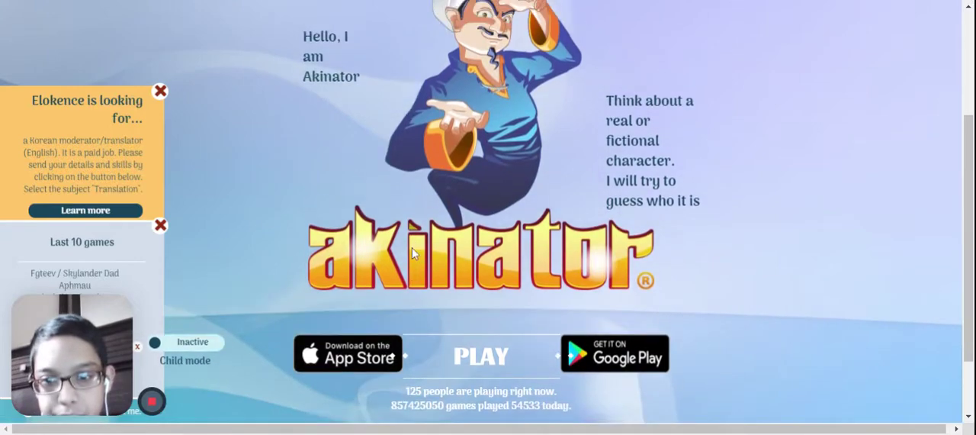
scroll(411, 252, "up", 1)
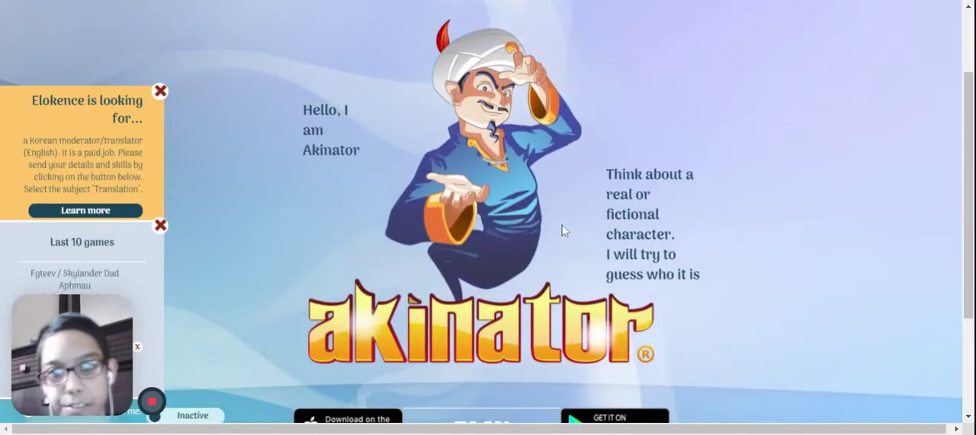
scroll(596, 249, "up", 1)
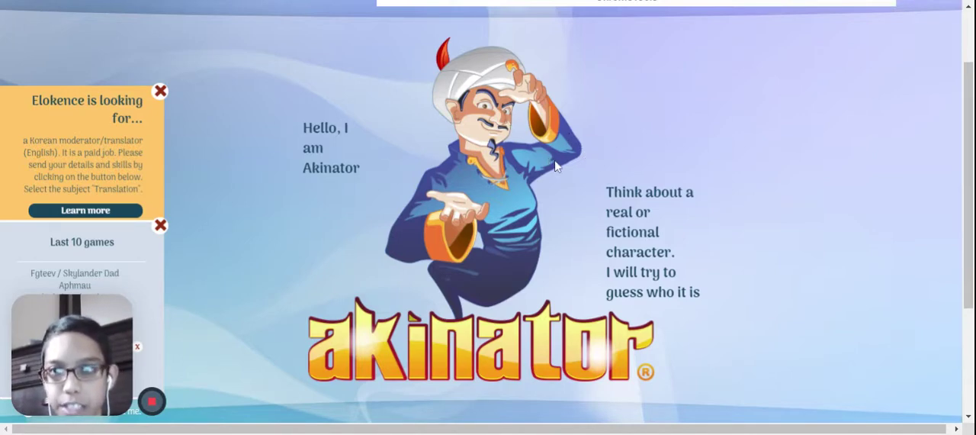
scroll(555, 166, "down", 3)
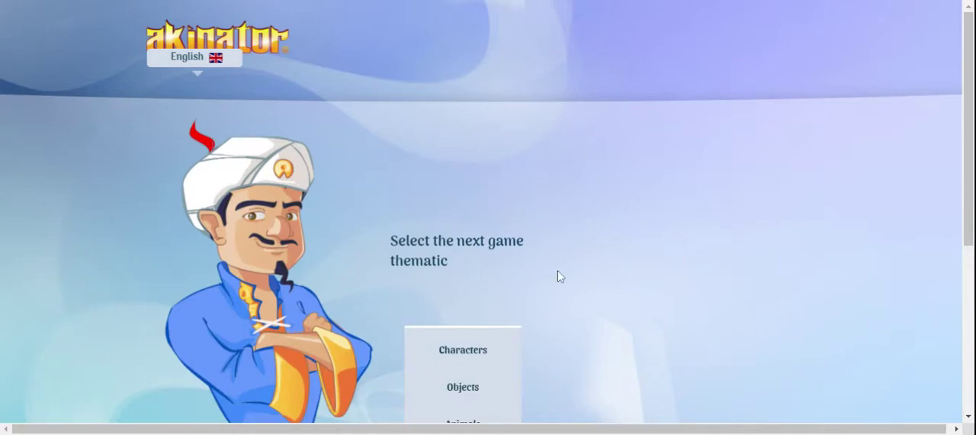
scroll(559, 276, "down", 2)
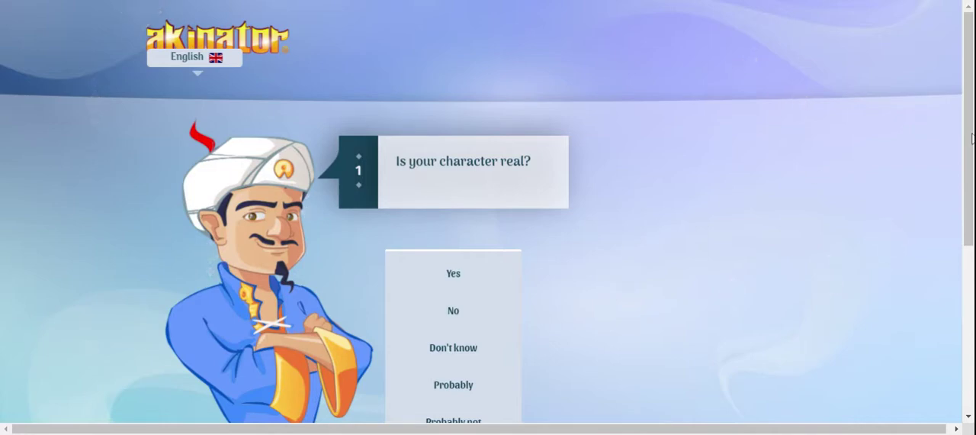
scroll(969, 137, "down", 1)
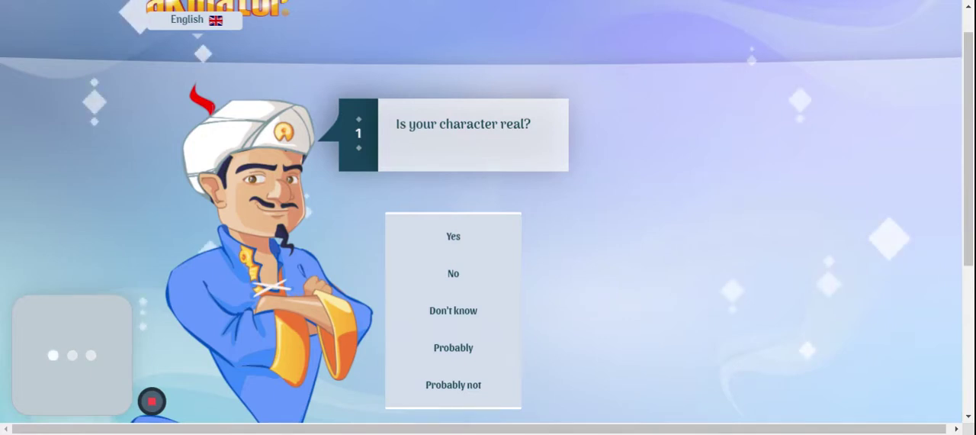
Step: Answer Akinator on whether the character is real, a girl, and has a human head
left_click(453, 237)
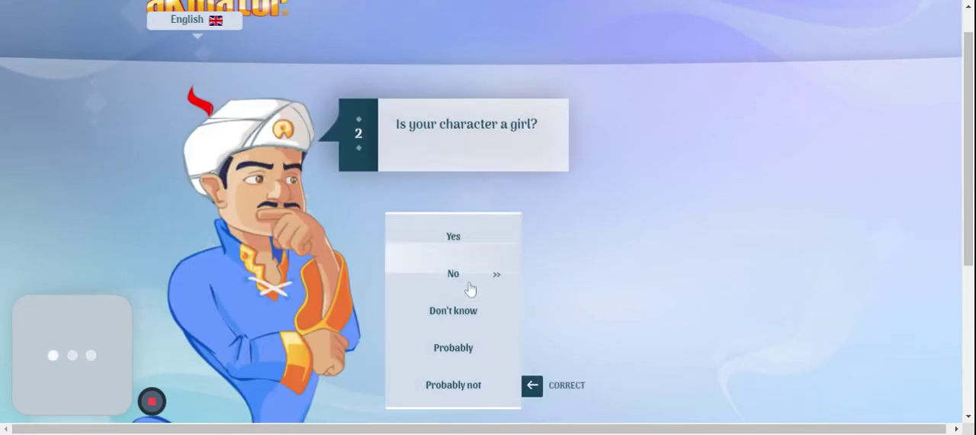
left_click(467, 311)
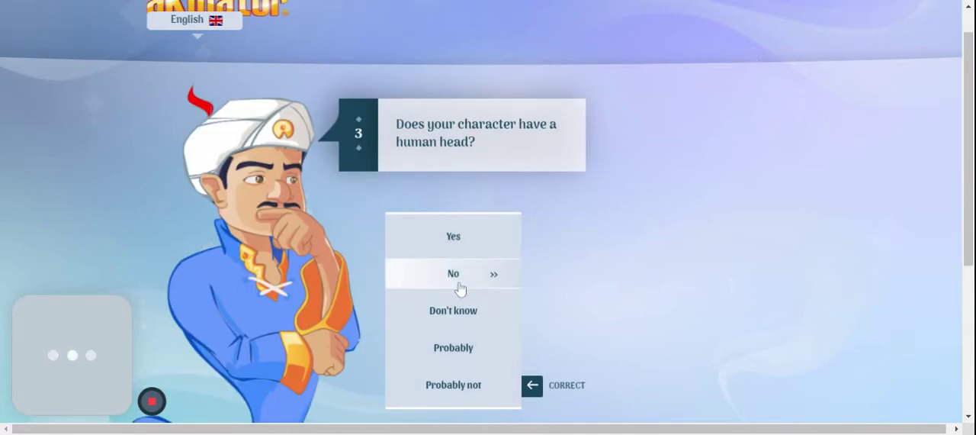
left_click(461, 288)
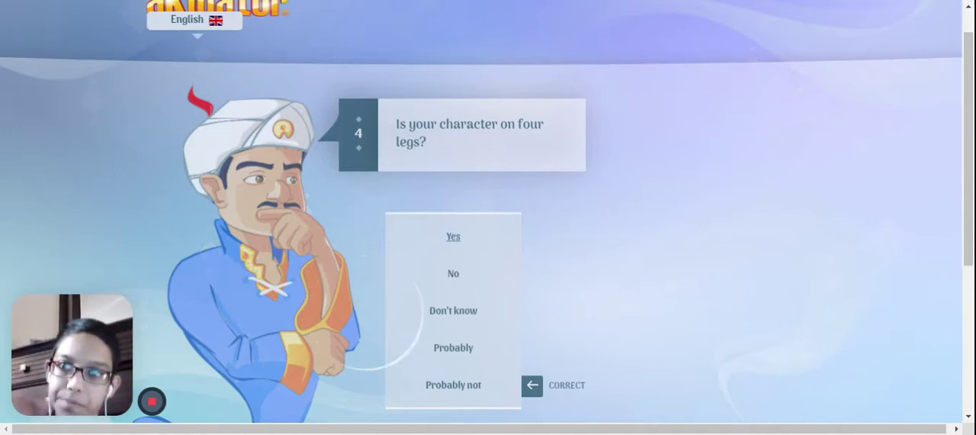
scroll(571, 265, "down", 1)
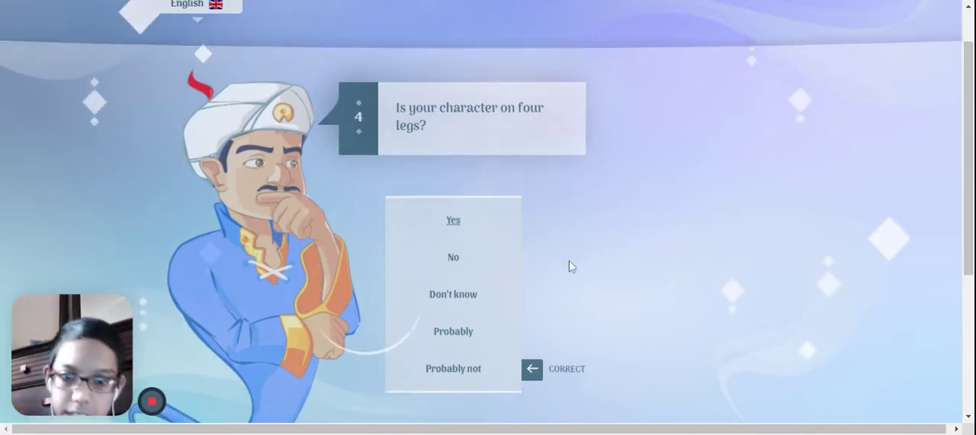
scroll(571, 265, "up", 2)
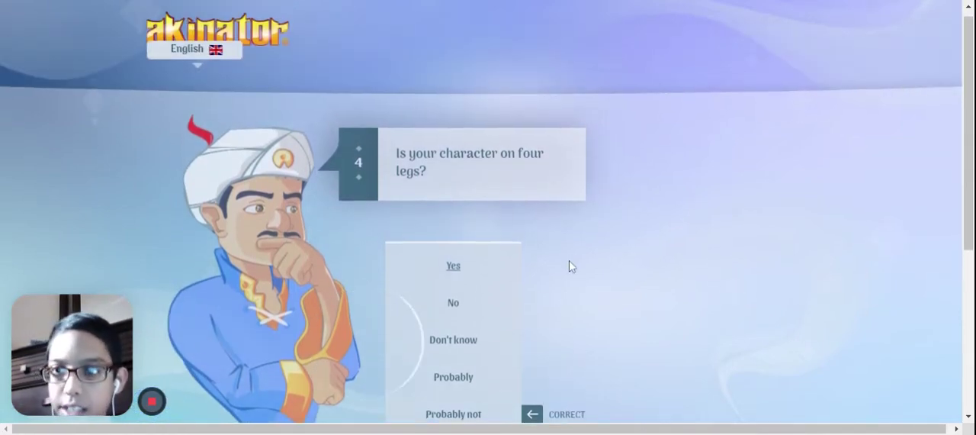
scroll(570, 264, "up", 1)
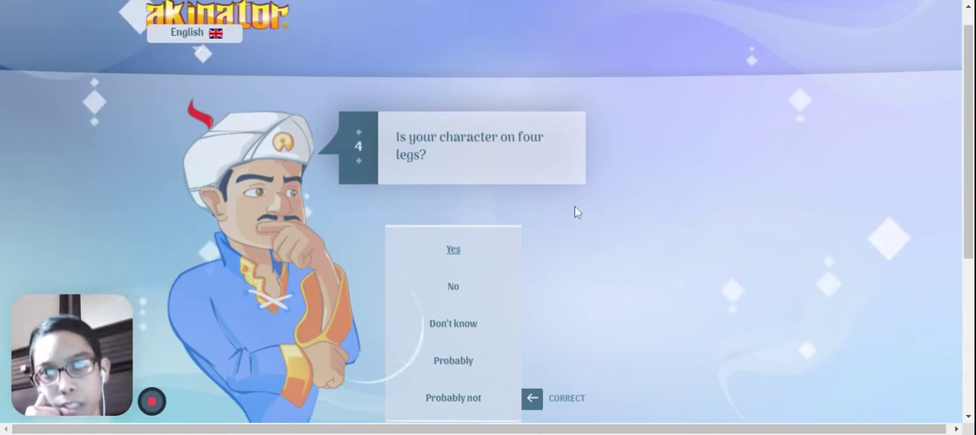
scroll(578, 212, "down", 1)
scroll(577, 211, "down", 1)
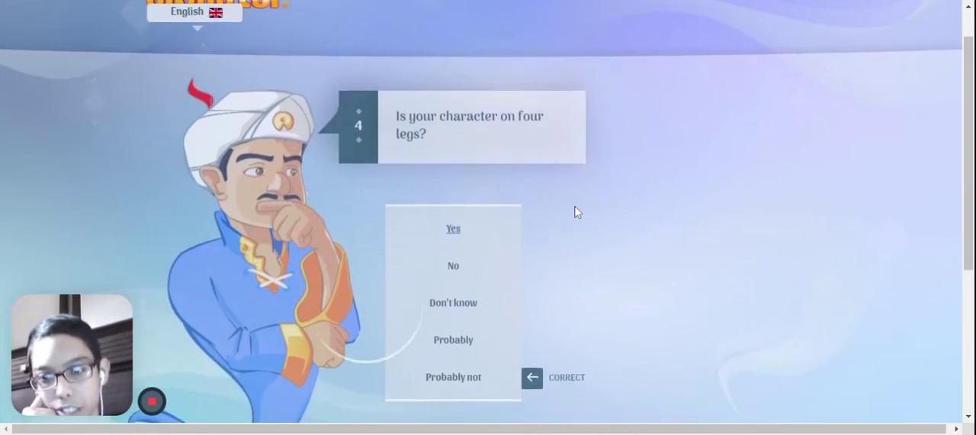
scroll(577, 212, "up", 1)
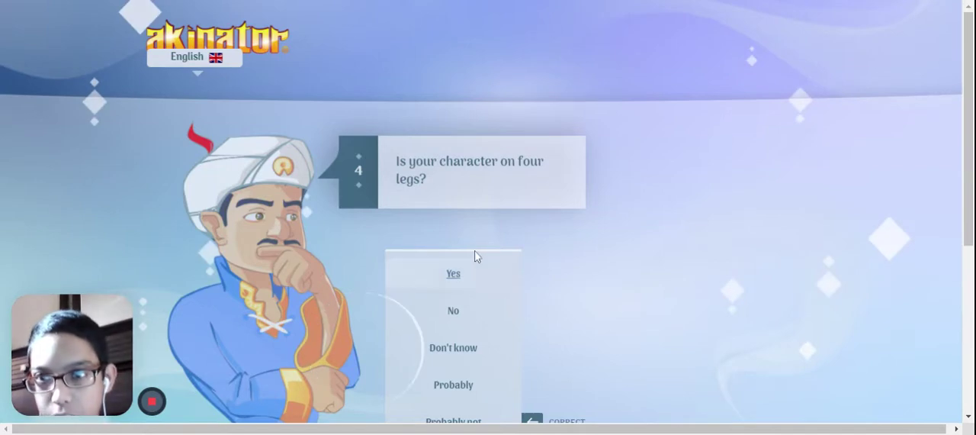
scroll(474, 256, "down", 1)
scroll(526, 229, "up", 1)
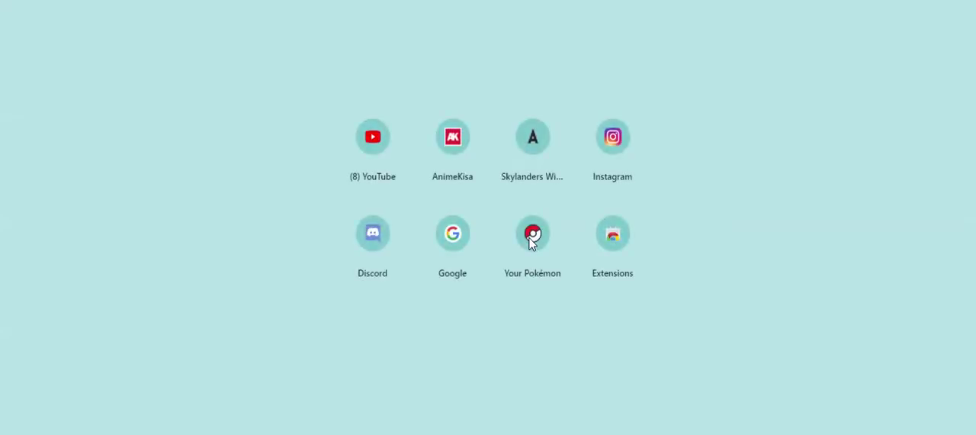
Step: Search Google for 'demon slayer' from the Google shortcut
left_click(454, 238)
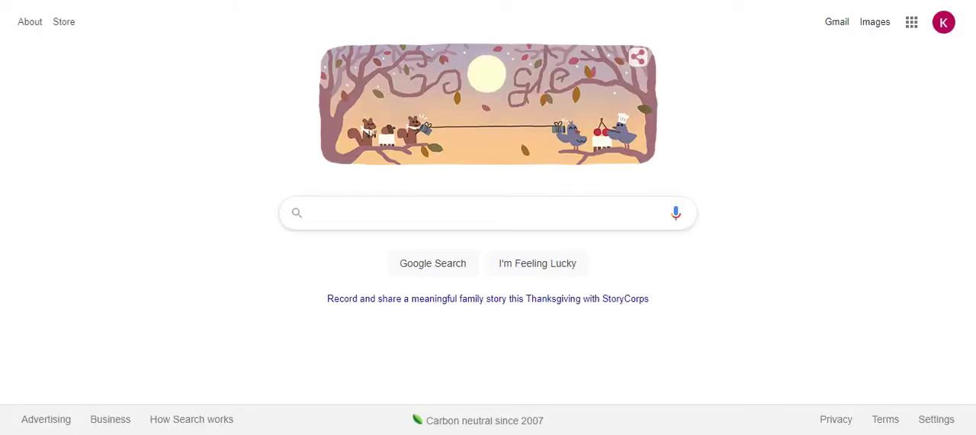
left_click(488, 213)
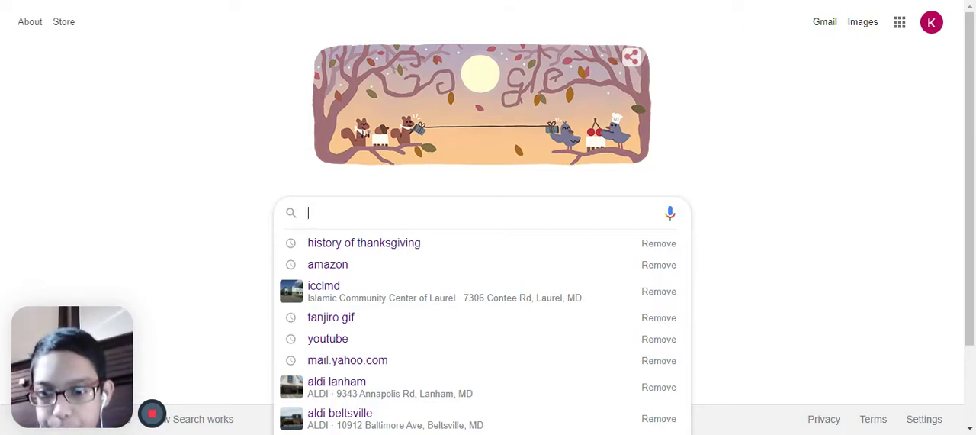
type("de")
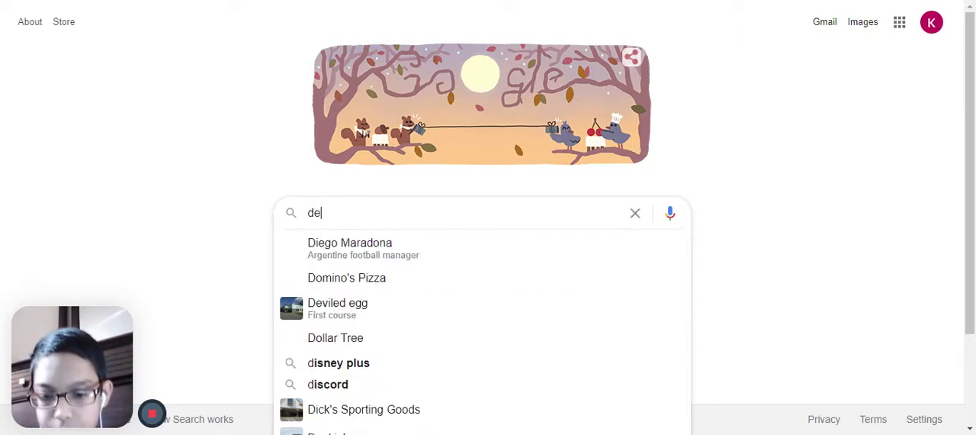
type("mon ")
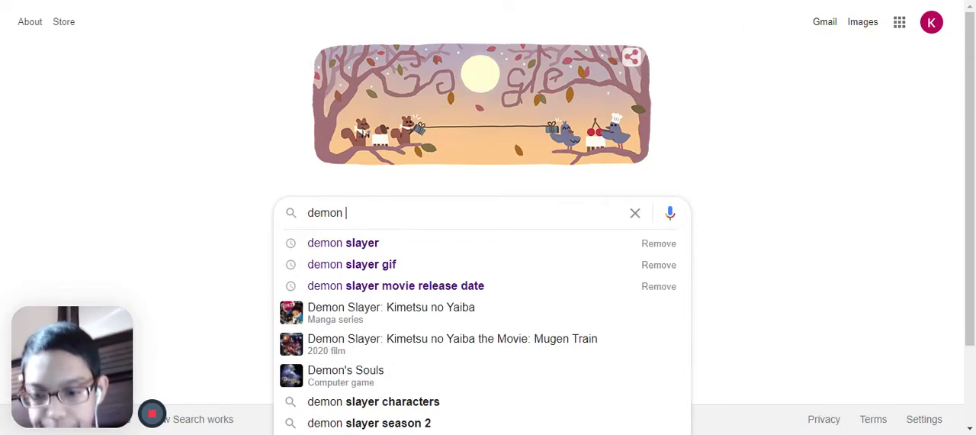
type("slayer")
key("Escape")
key("Return")
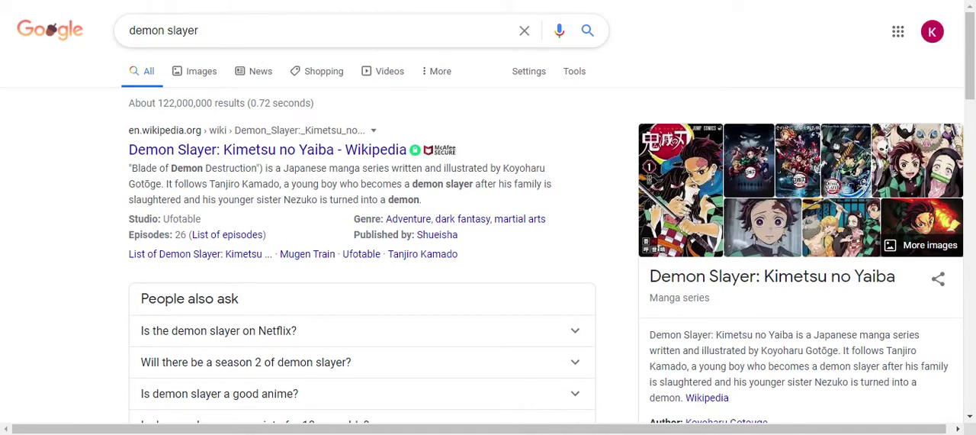
Step: Change the search to 'demon slayer nezuko' and view its image results
left_click(199, 30)
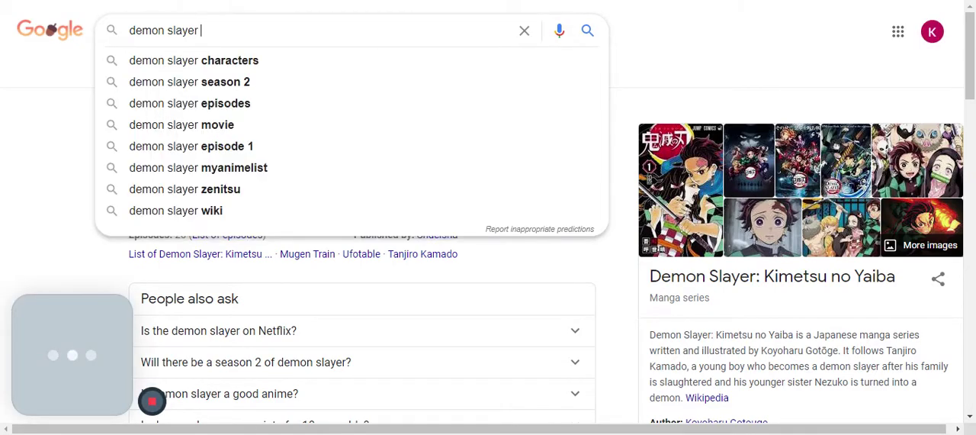
key("BackSpace")
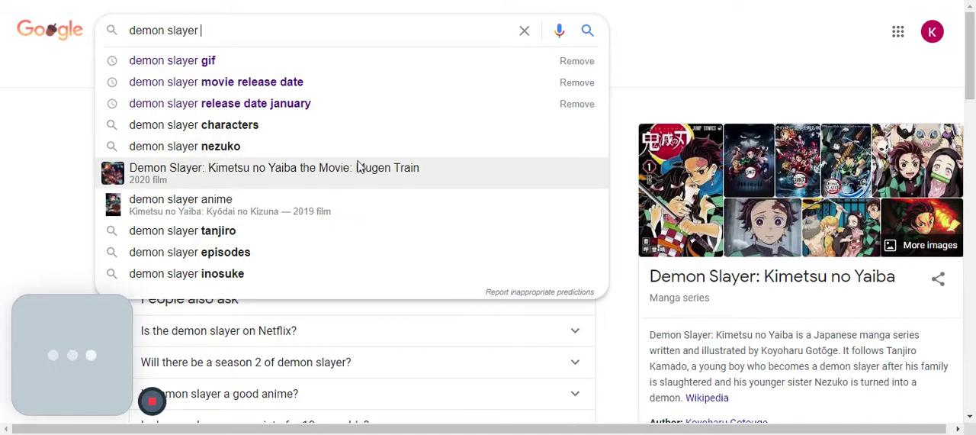
left_click(271, 150)
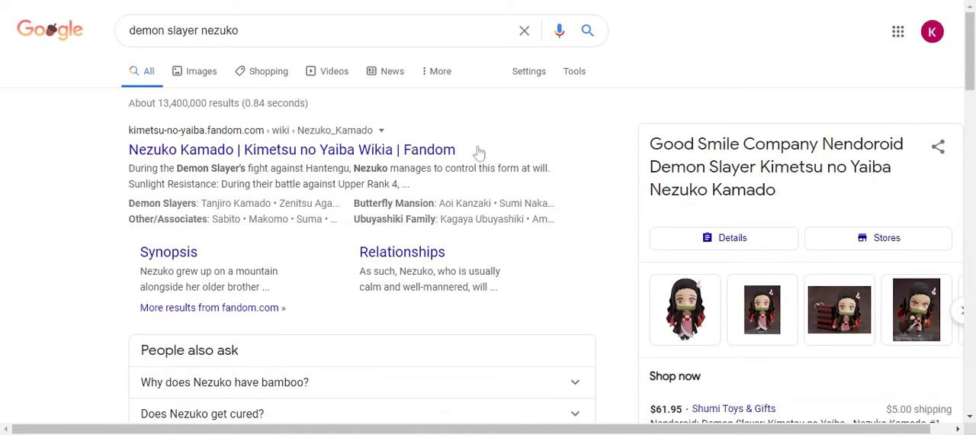
left_click(201, 70)
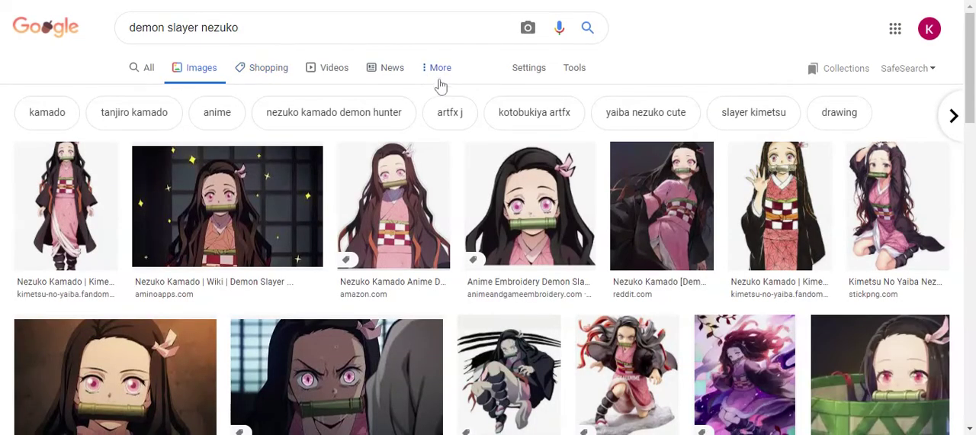
scroll(438, 87, "down", 3)
scroll(438, 88, "up", 1)
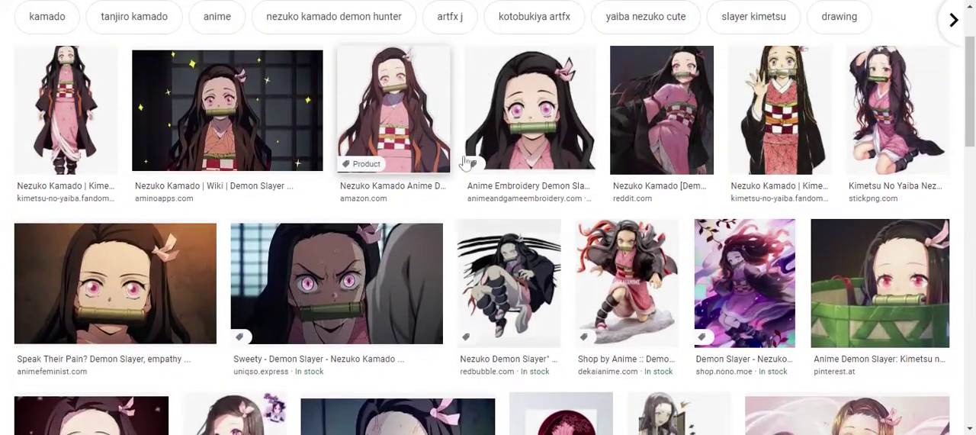
scroll(850, 197, "up", 3)
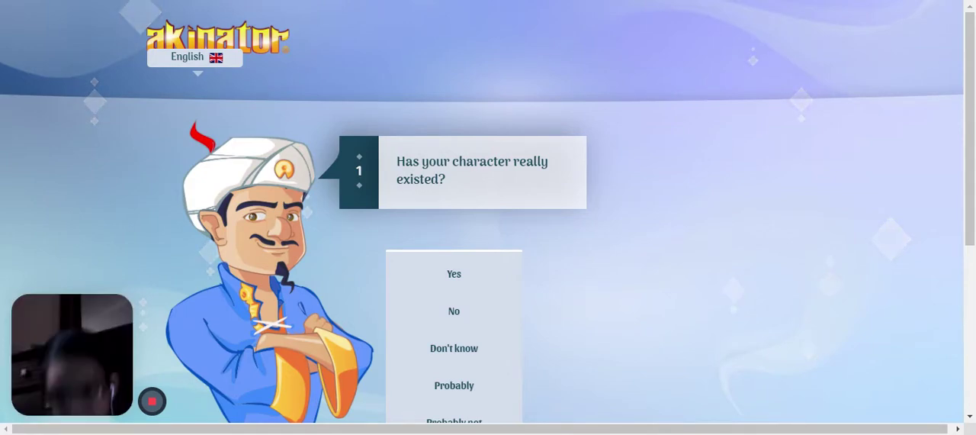
Step: Describe a fictional, female, human-skinned anime character: not a student, dark-haired, probably with powers
left_click(457, 314)
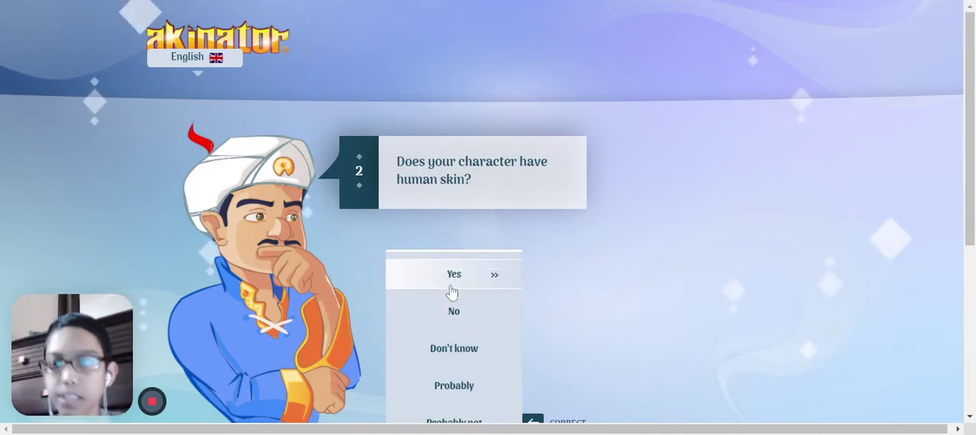
left_click(450, 276)
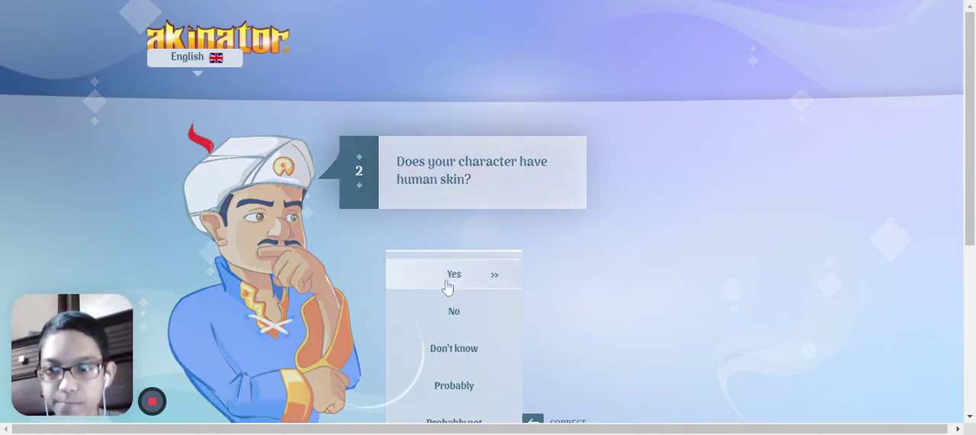
left_click(450, 276)
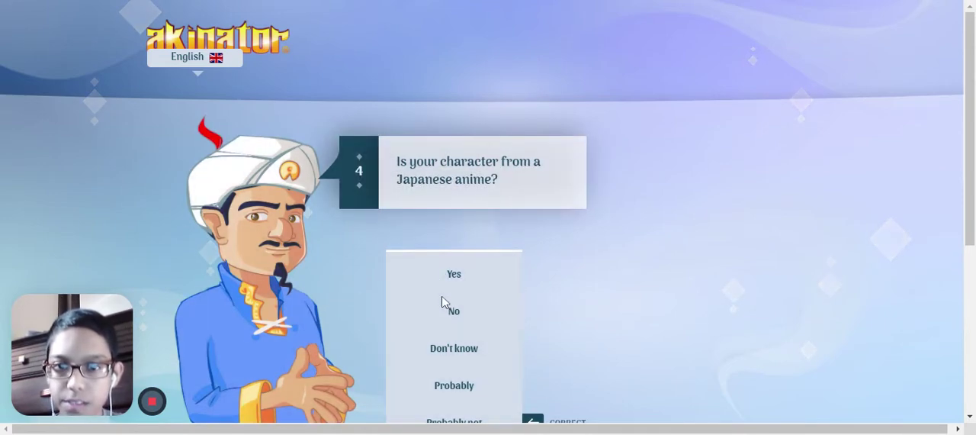
left_click(439, 284)
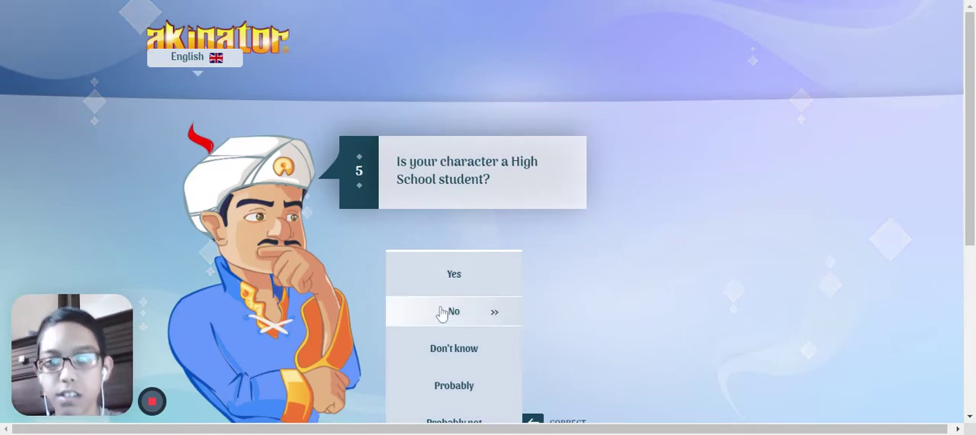
left_click(442, 313)
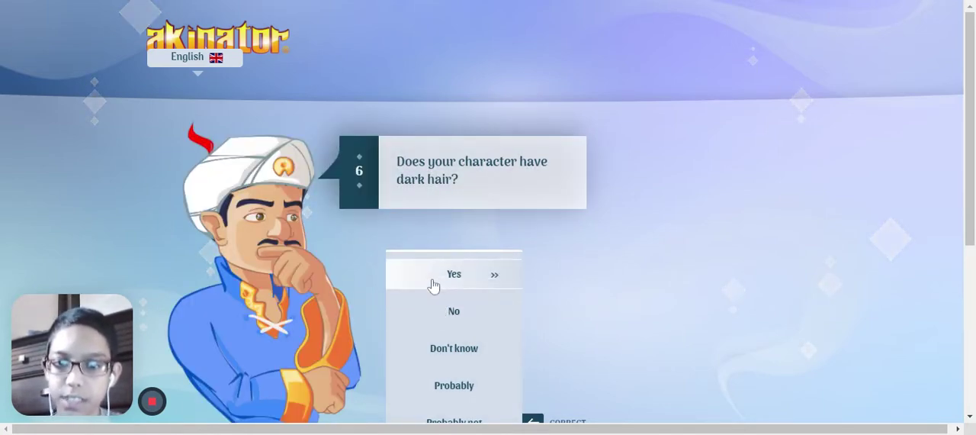
left_click(442, 276)
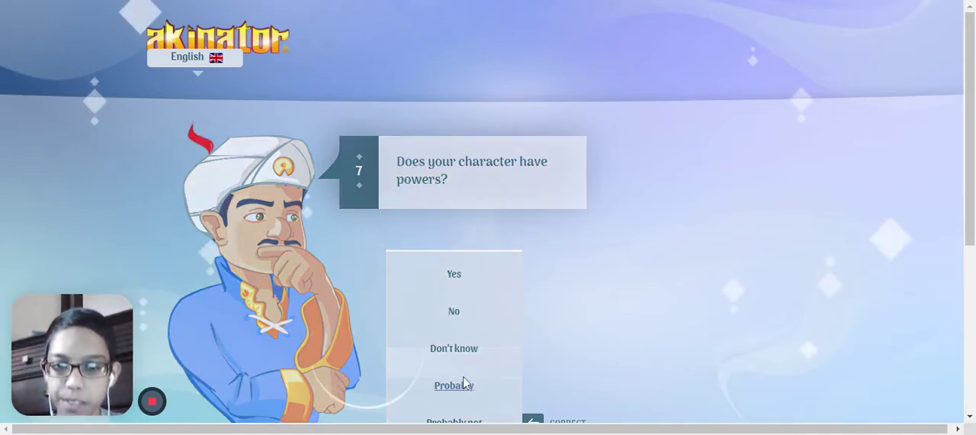
left_click(458, 345)
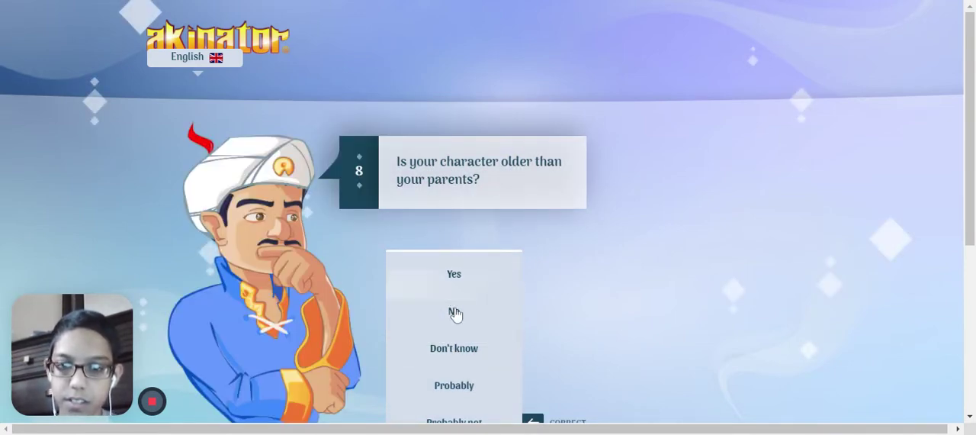
Step: Deny the parents, Naruto, dual guns, screaming and box questions; confirm brother and bamboo muzzle
left_click(455, 313)
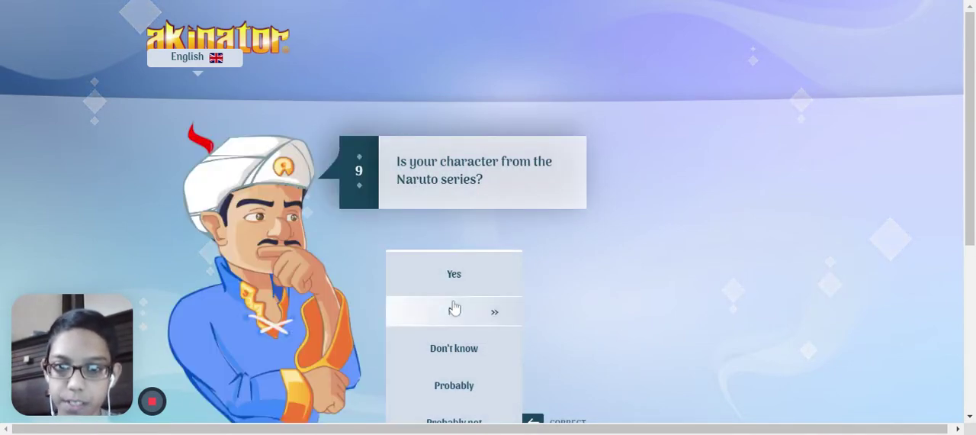
left_click(455, 310)
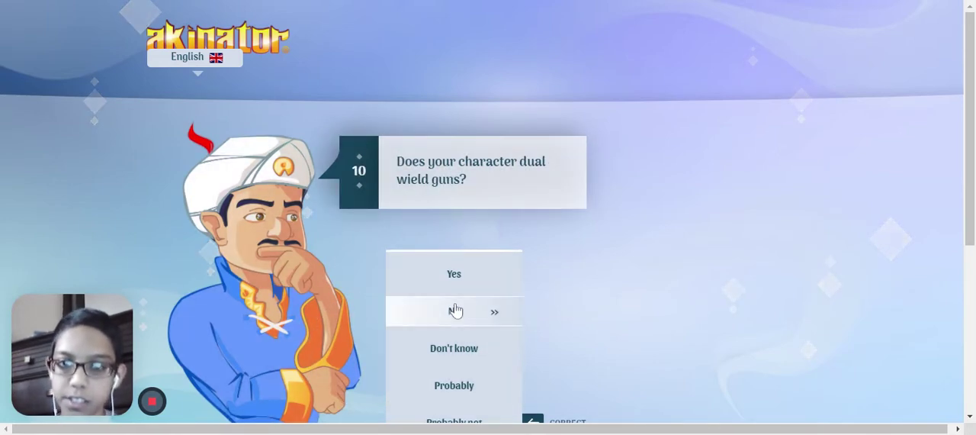
left_click(455, 310)
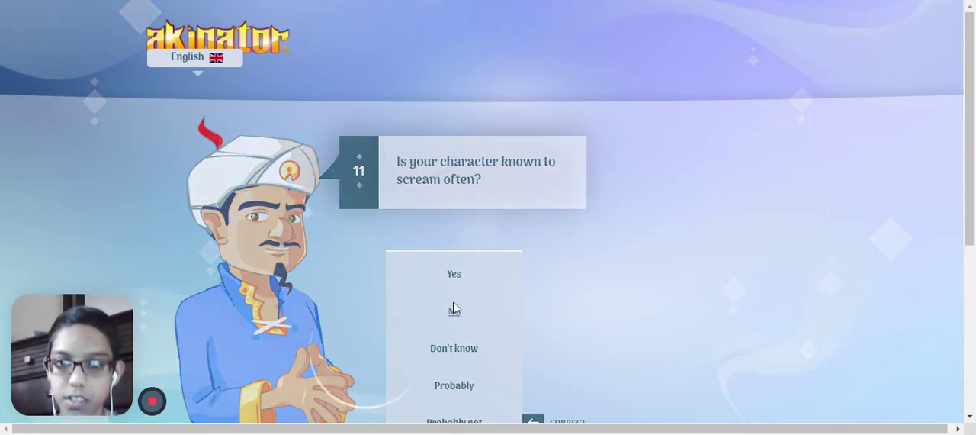
left_click(455, 309)
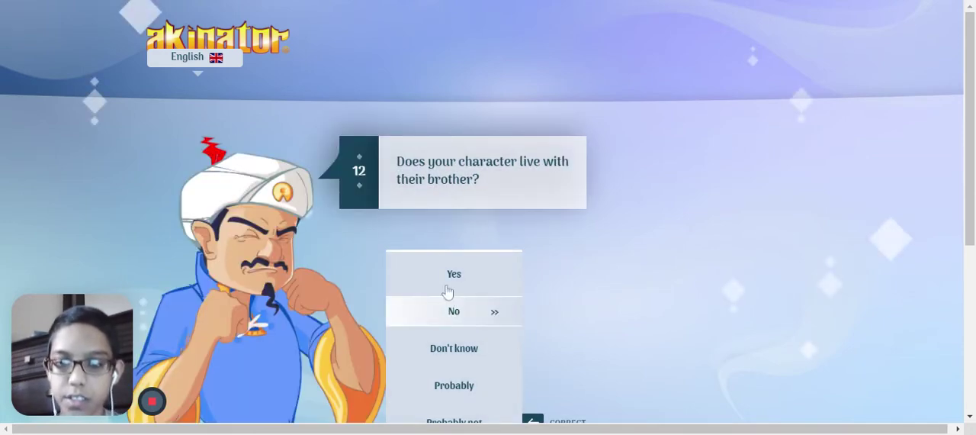
left_click(454, 274)
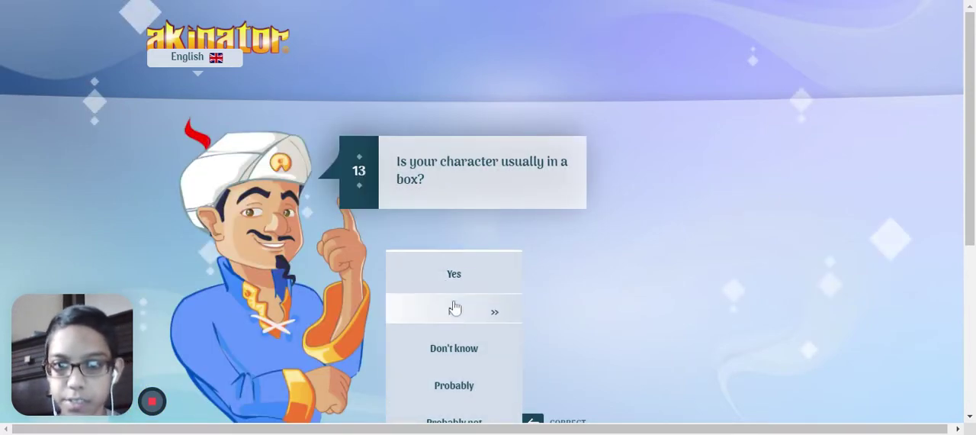
left_click(454, 308)
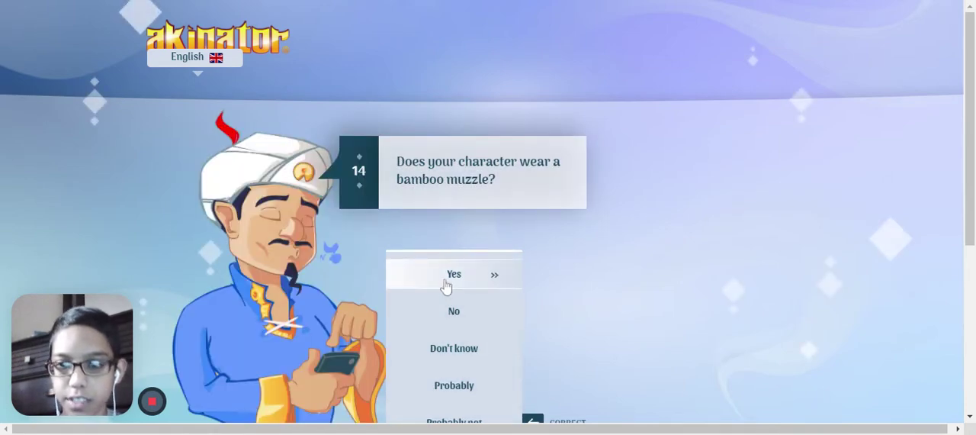
left_click(449, 276)
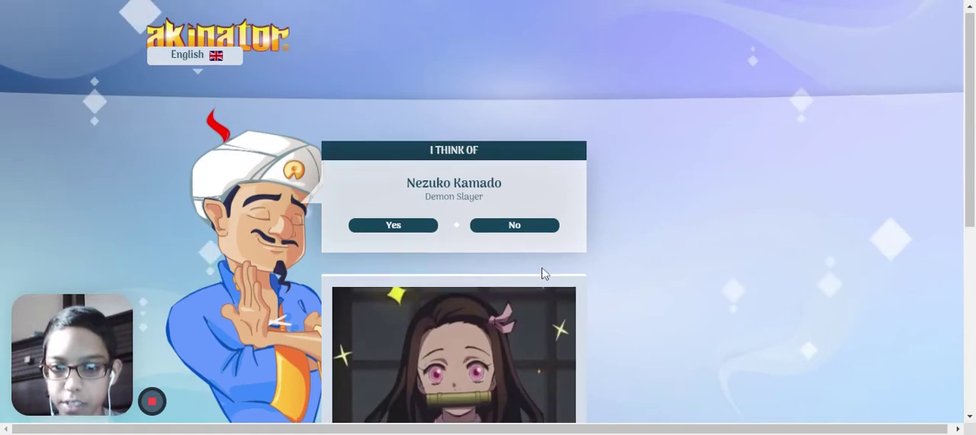
scroll(542, 272, "down", 3)
scroll(541, 266, "up", 1)
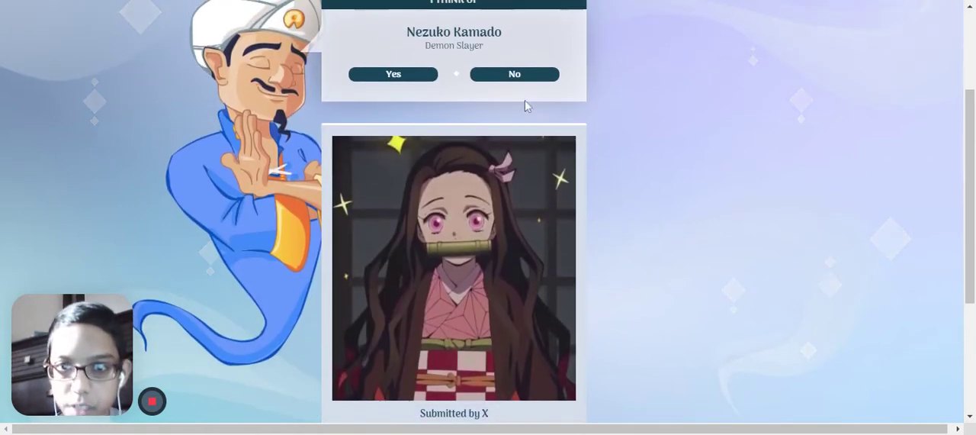
Step: Confirm Nezuko Kamado as Akinator's correct guess
left_click(414, 78)
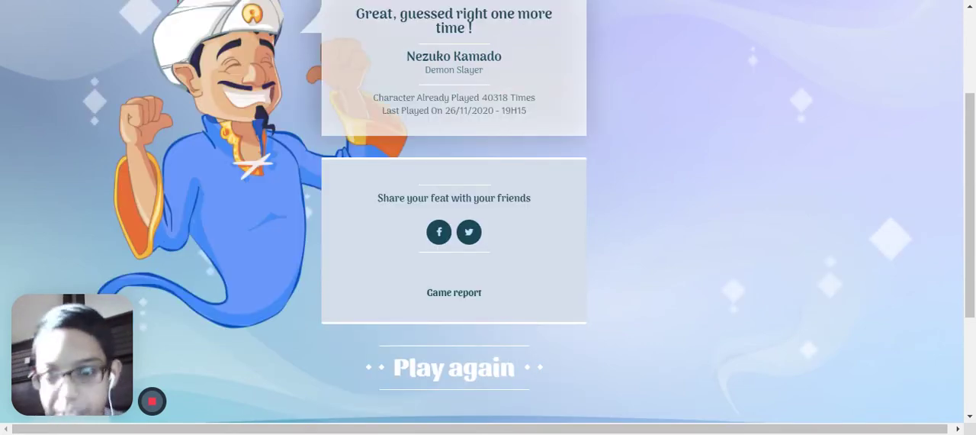
scroll(457, 229, "down", 2)
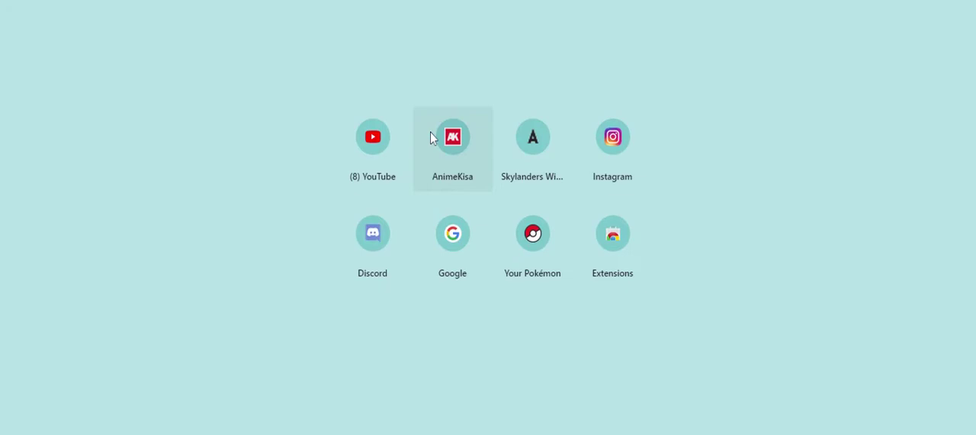
Step: Open Google's homepage from the new-tab shortcuts and focus its search box
left_click(452, 233)
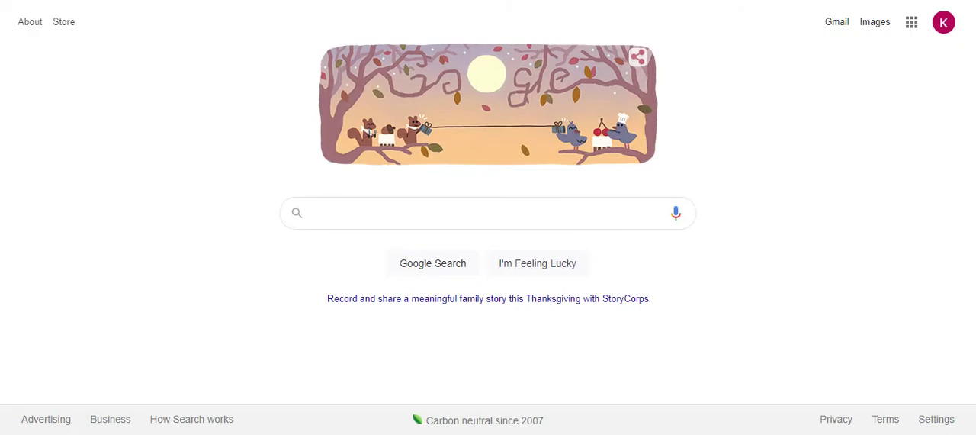
left_click(442, 213)
type("b")
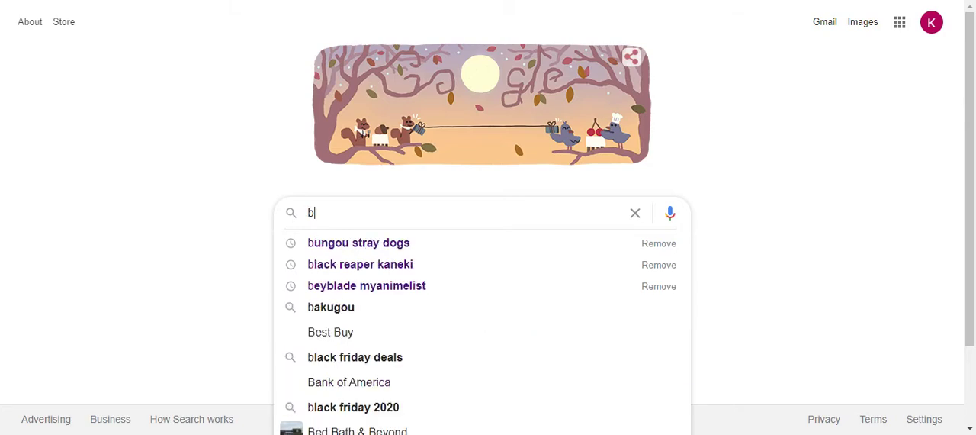
type("ungou stray dogs")
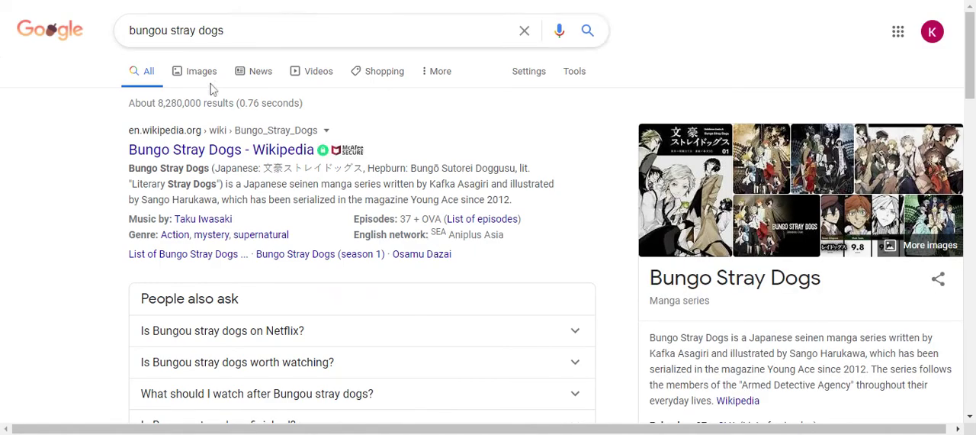
Step: Edit the query and search for 'bungou stray dogs characters'
left_click(229, 31)
type("c")
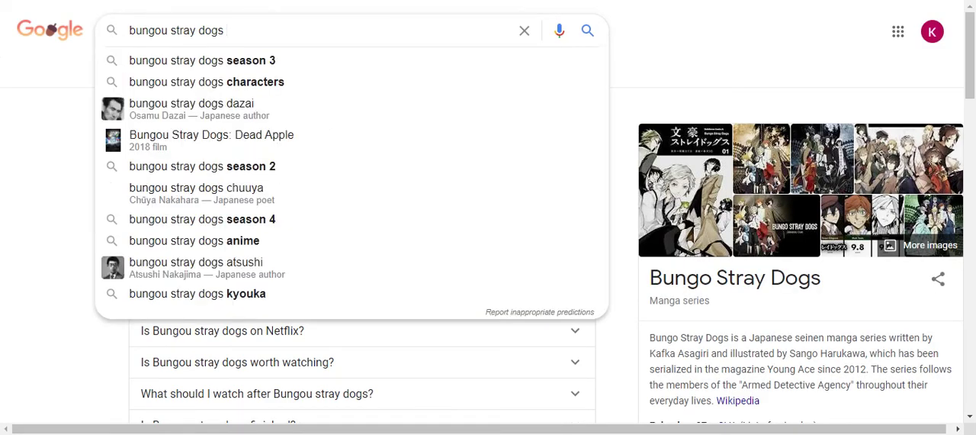
type("har")
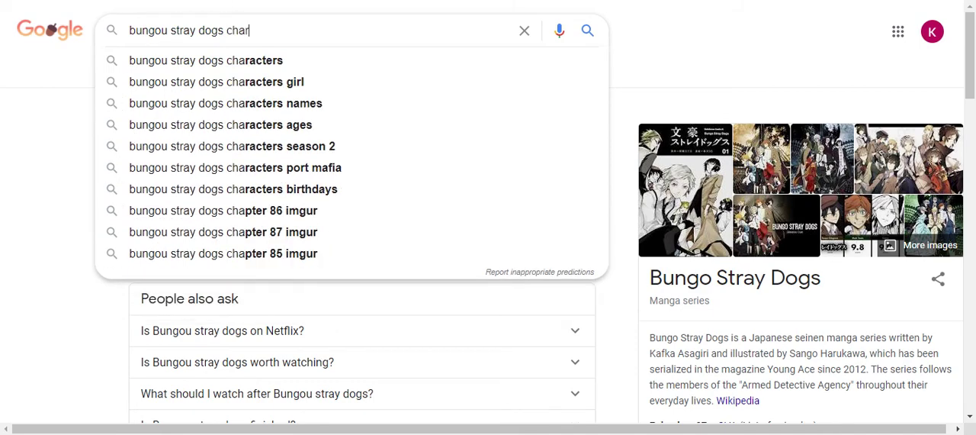
left_click(265, 60)
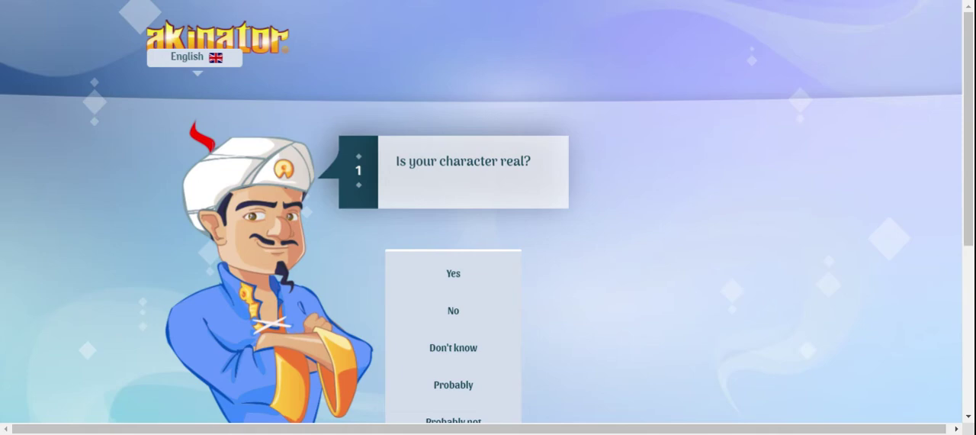
scroll(610, 267, "down", 2)
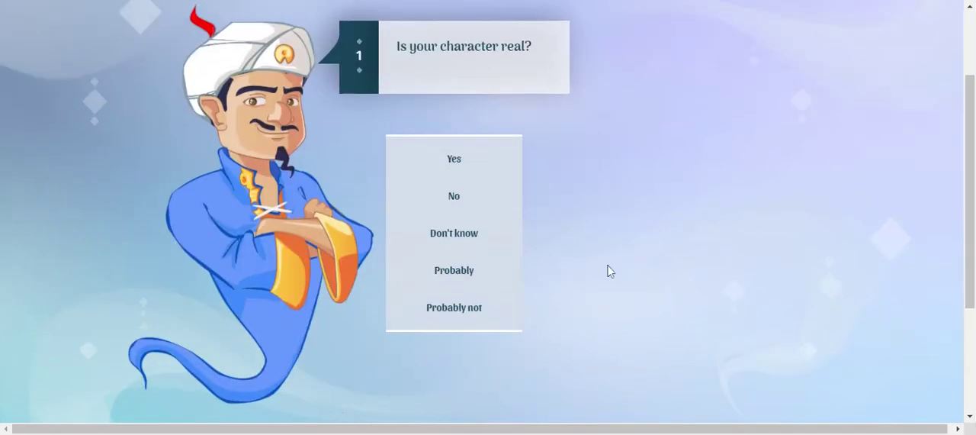
Step: Answer questions 1–9: a fictional human-skinned anime boy, not a student, not dark-haired, not from Naruto
left_click(466, 196)
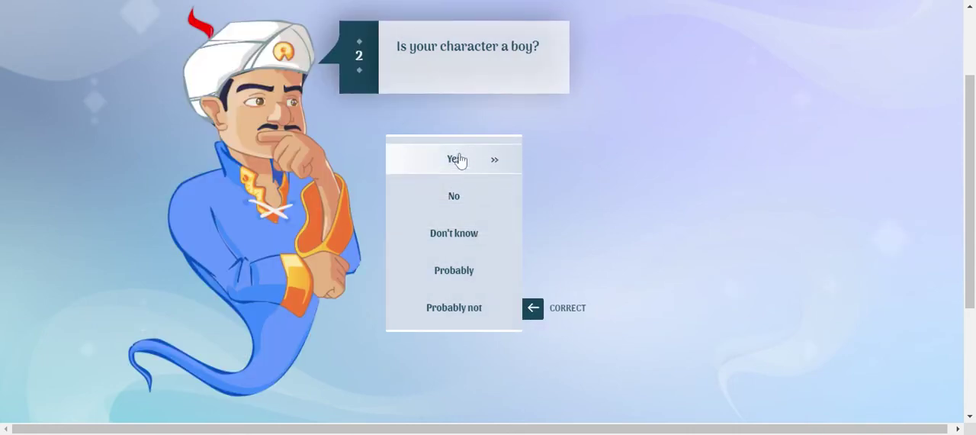
left_click(457, 160)
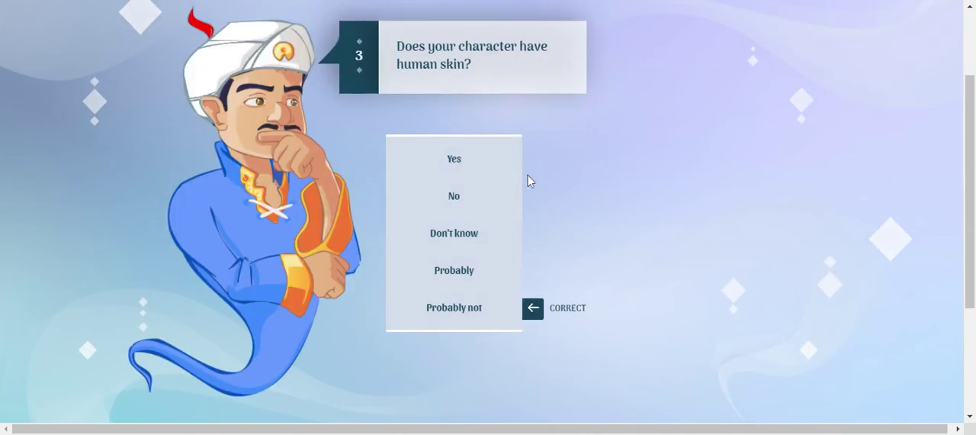
left_click(457, 158)
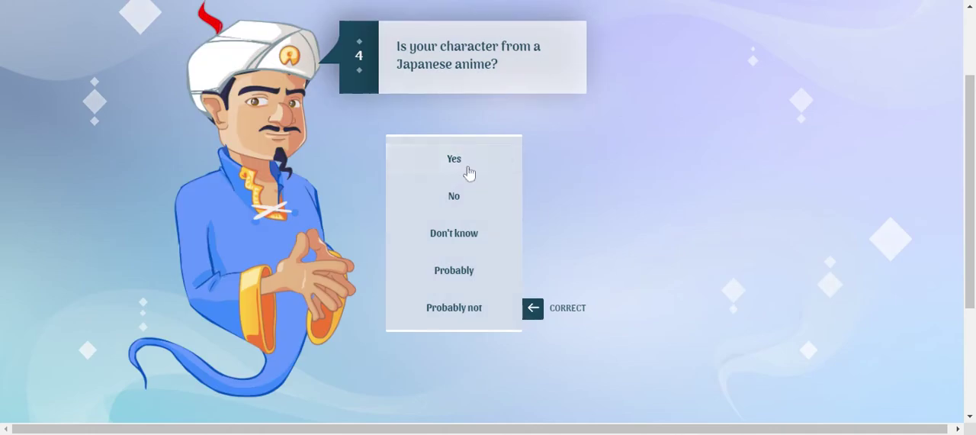
left_click(467, 166)
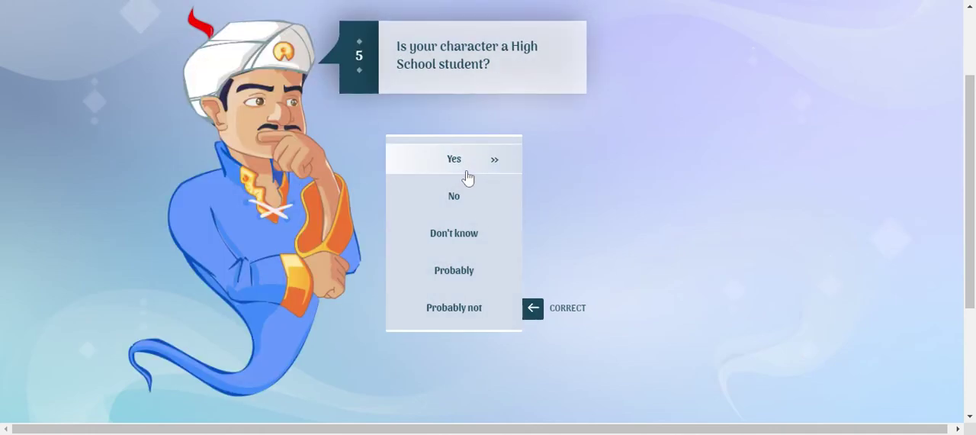
left_click(465, 196)
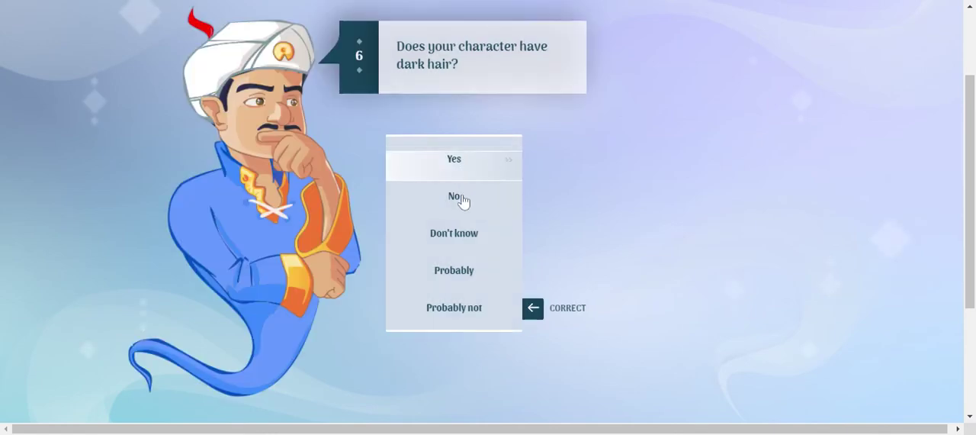
left_click(458, 197)
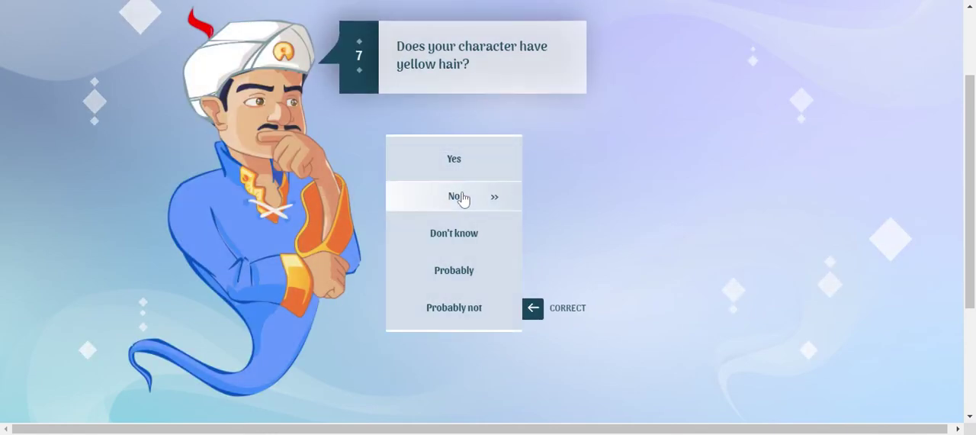
left_click(454, 160)
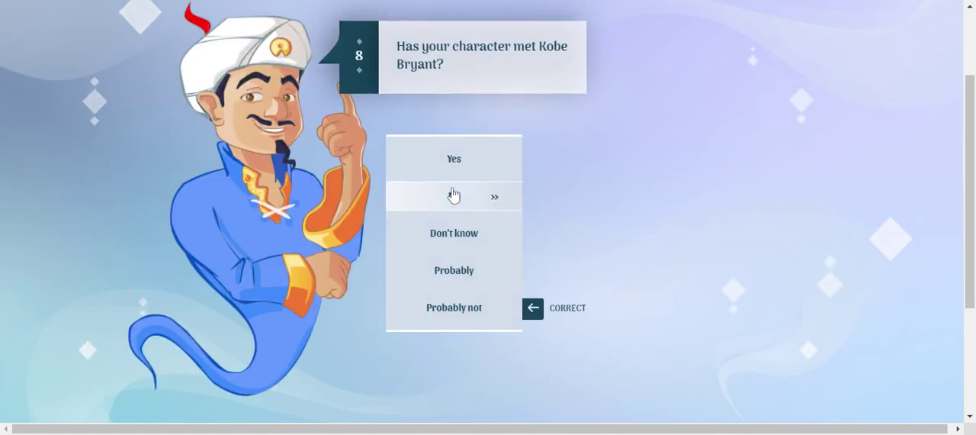
left_click(455, 197)
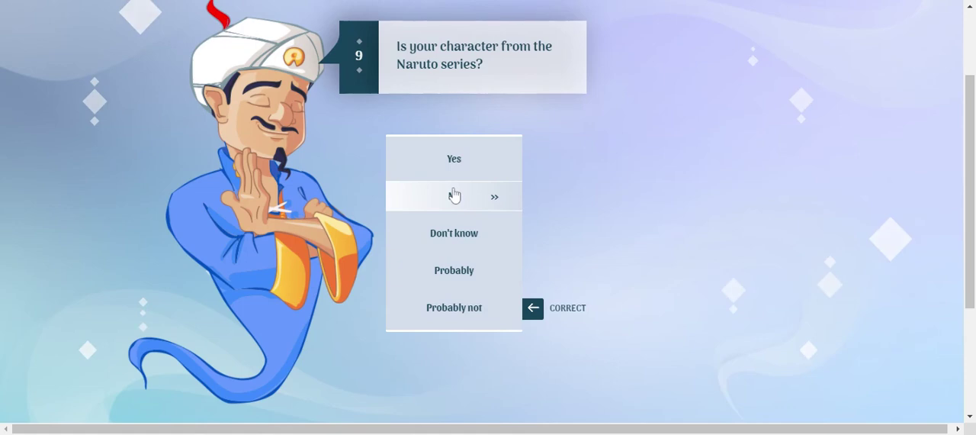
left_click(455, 195)
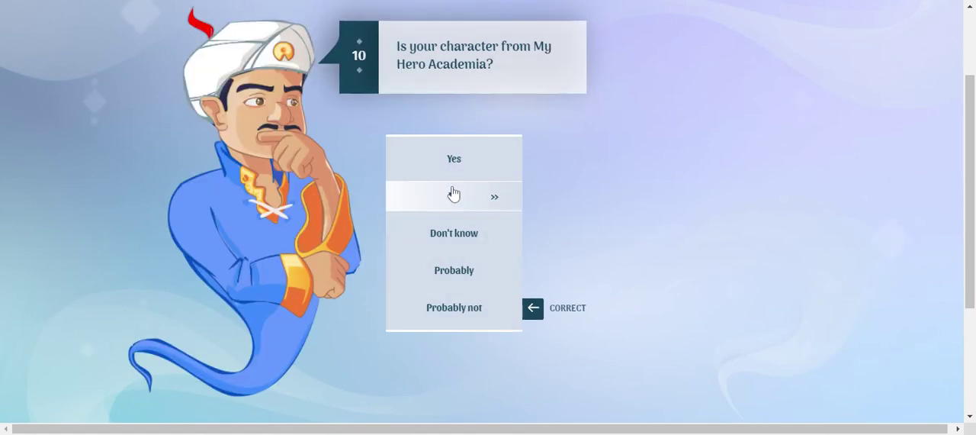
Step: Deny My Hero Academia, Houston team, JoJo, softball and sword; confirm the character has powers
left_click(455, 193)
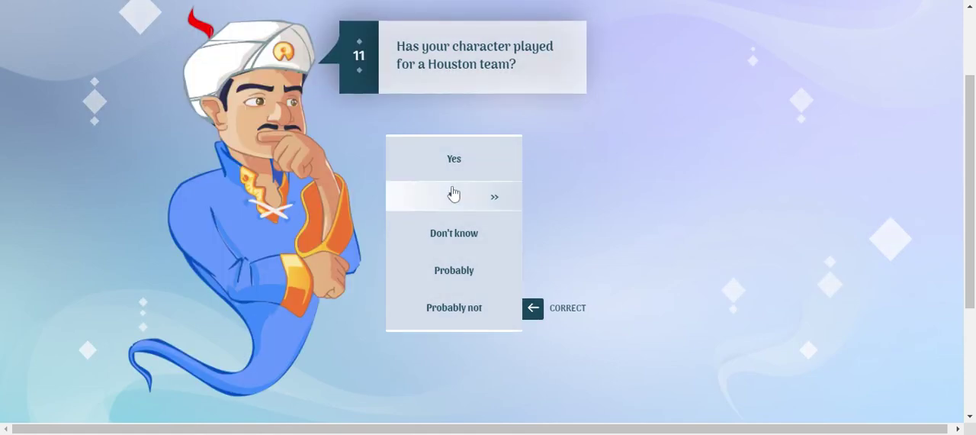
left_click(454, 193)
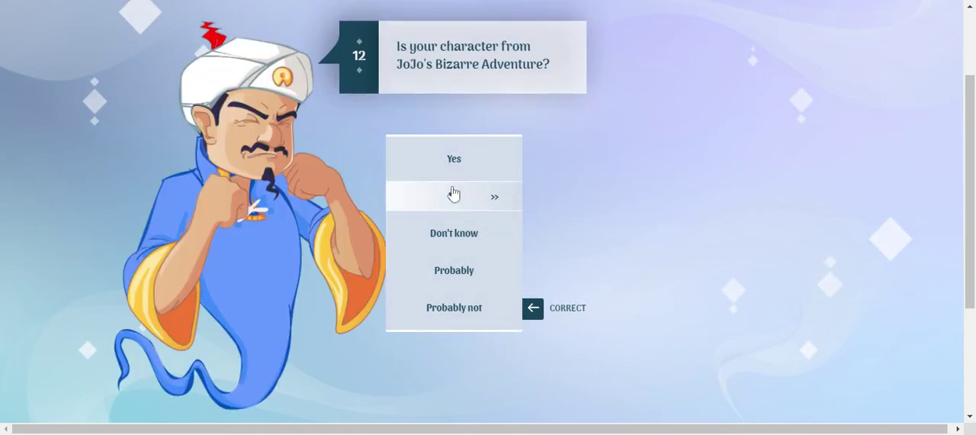
left_click(454, 193)
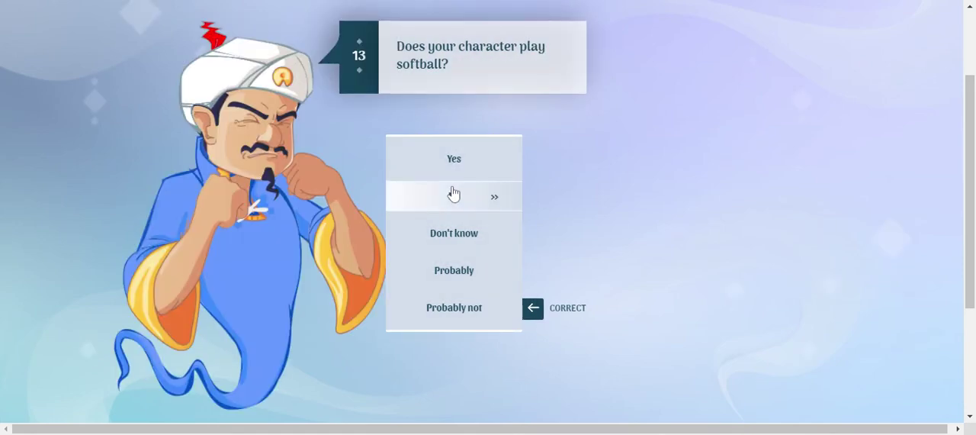
left_click(454, 193)
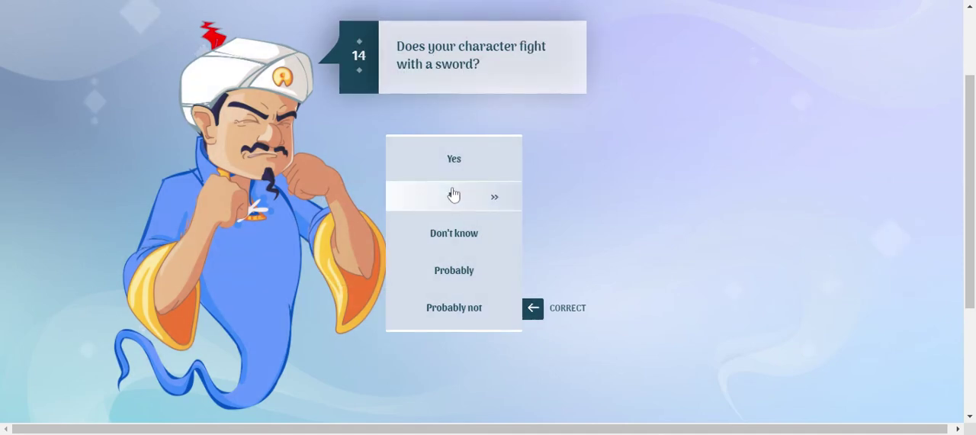
left_click(455, 193)
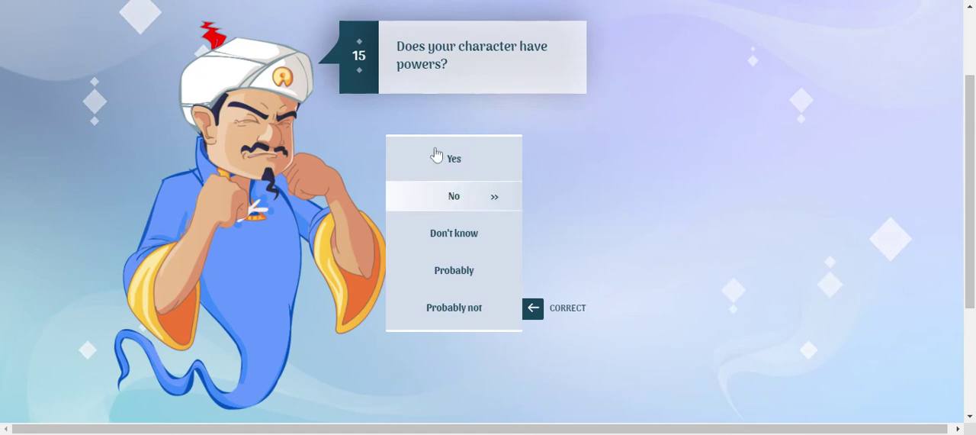
left_click(436, 155)
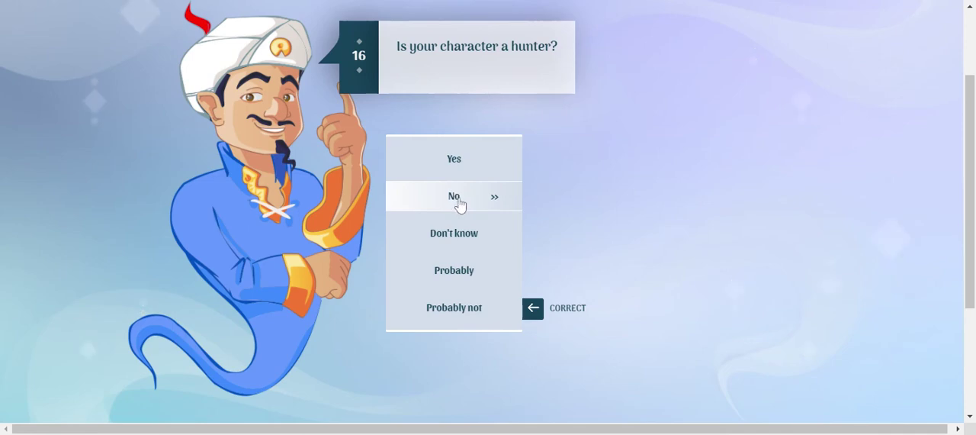
Step: Answer no to the hunter, bad, dog lover, love, Dungeon Quest and dragon tattoo questions
left_click(459, 203)
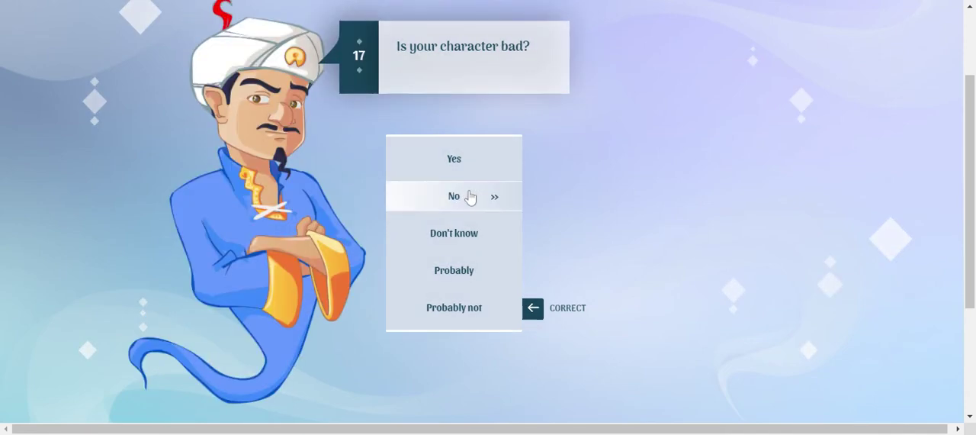
left_click(466, 197)
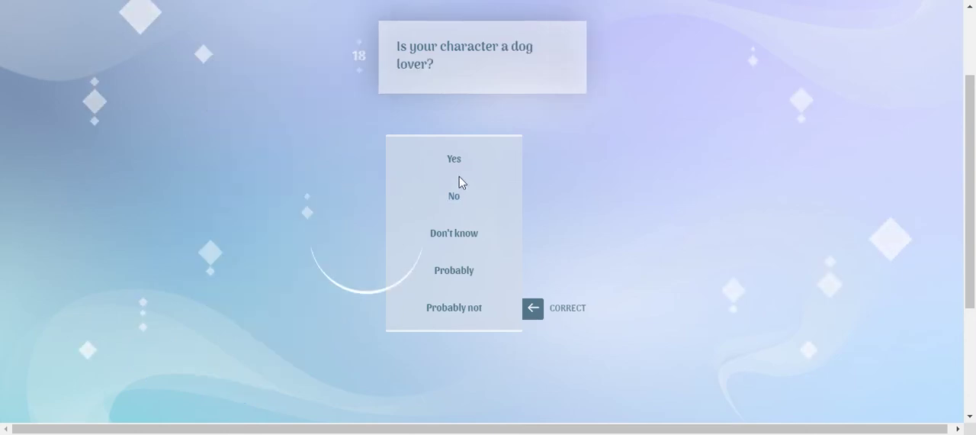
left_click(458, 196)
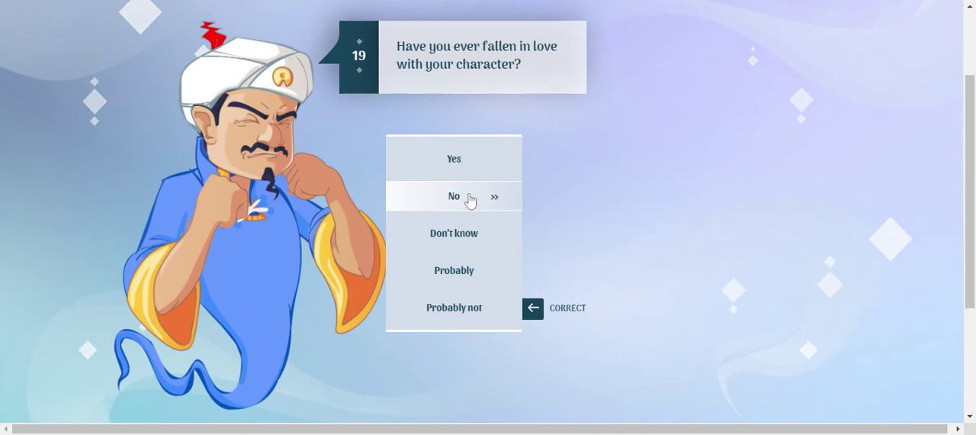
left_click(469, 199)
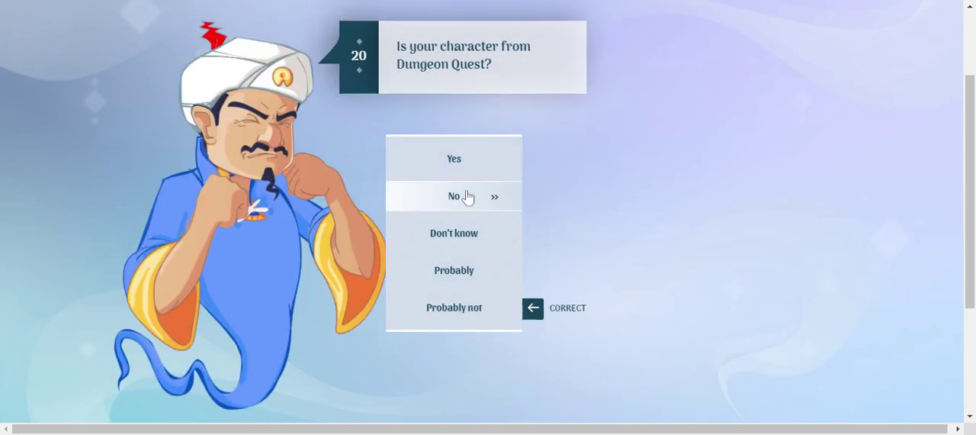
left_click(467, 197)
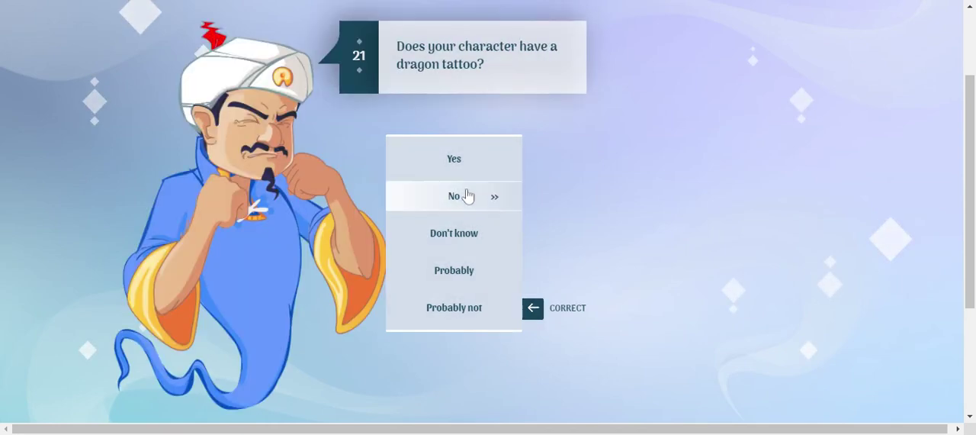
left_click(471, 198)
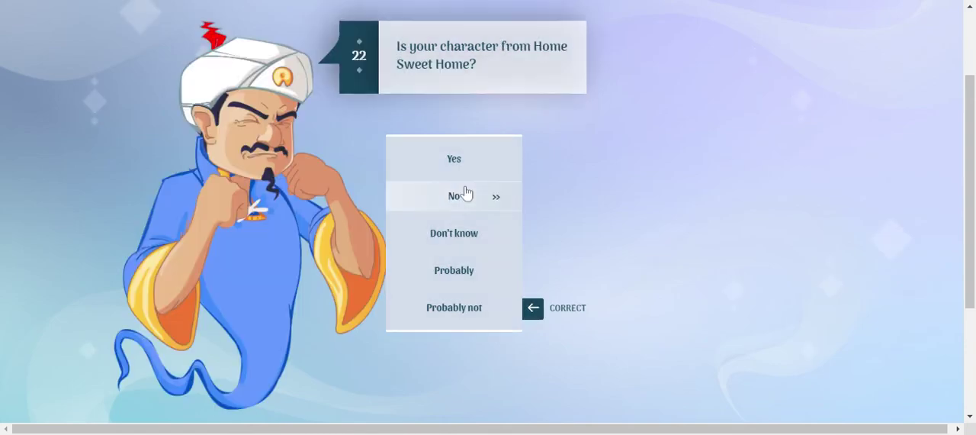